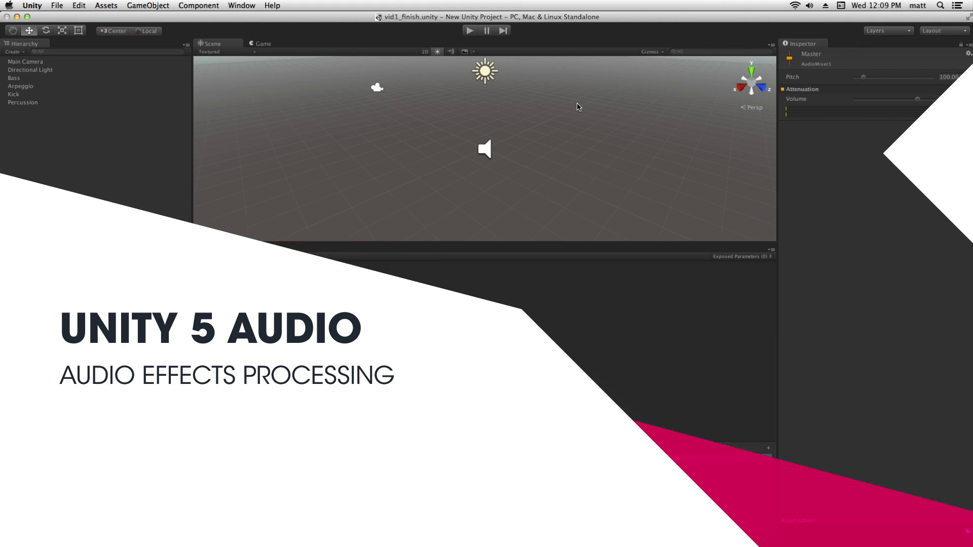
Deselect the Master group and check the Bass object's audio output routing
{"action": "left_click", "coordinate": [578, 108]}
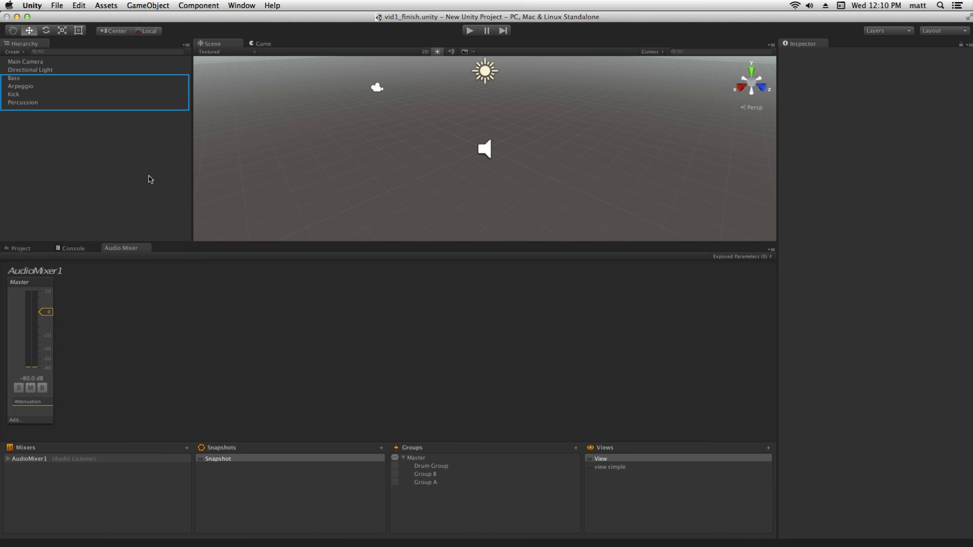
{"action": "left_click", "coordinate": [22, 80]}
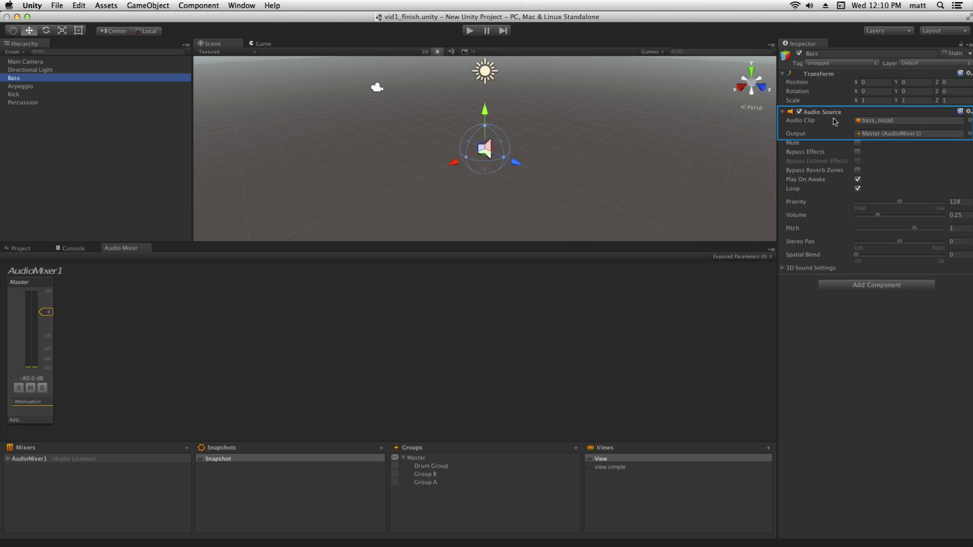
{"action": "left_click", "coordinate": [48, 127]}
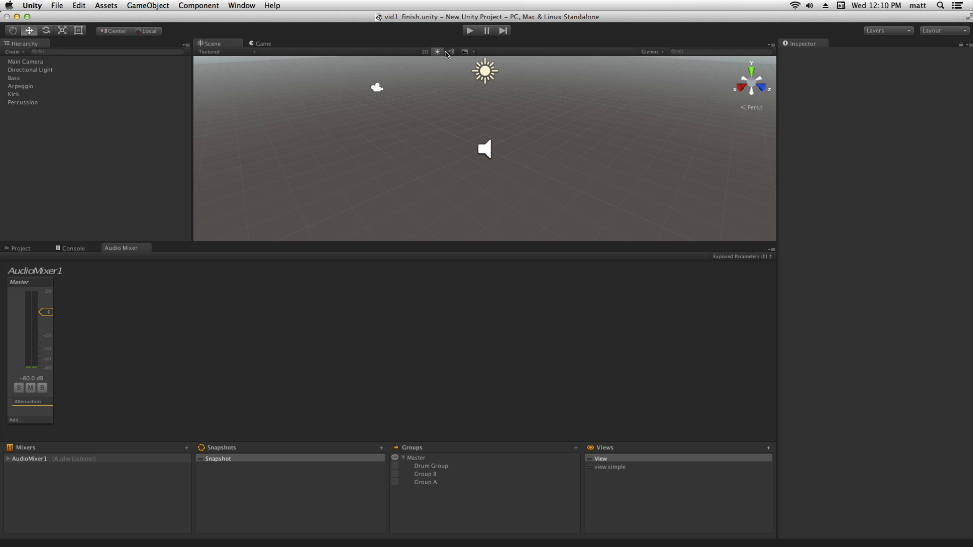
Play the scene with Edit in Play Mode and lower the Master fader, leaving it at 0 dB
{"action": "left_click", "coordinate": [470, 32]}
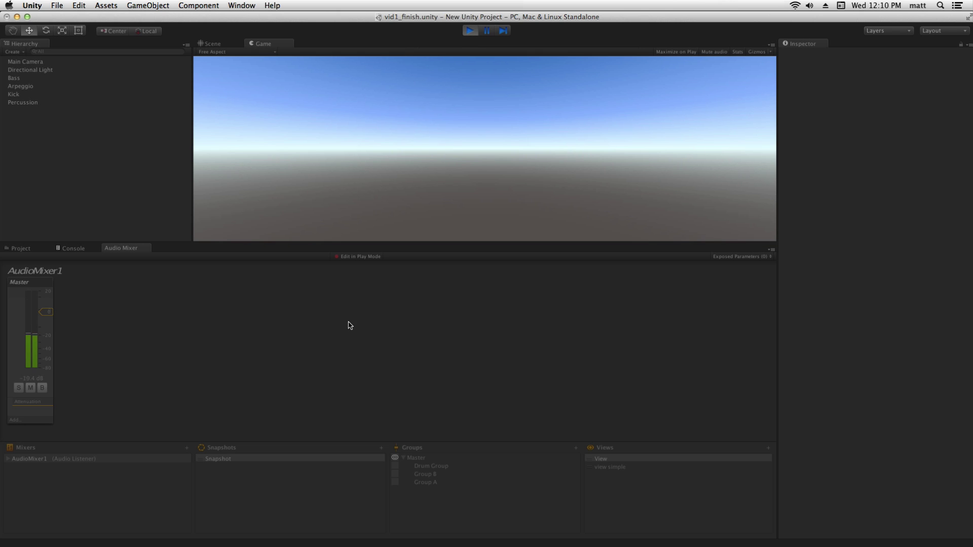
{"action": "left_click", "coordinate": [360, 257]}
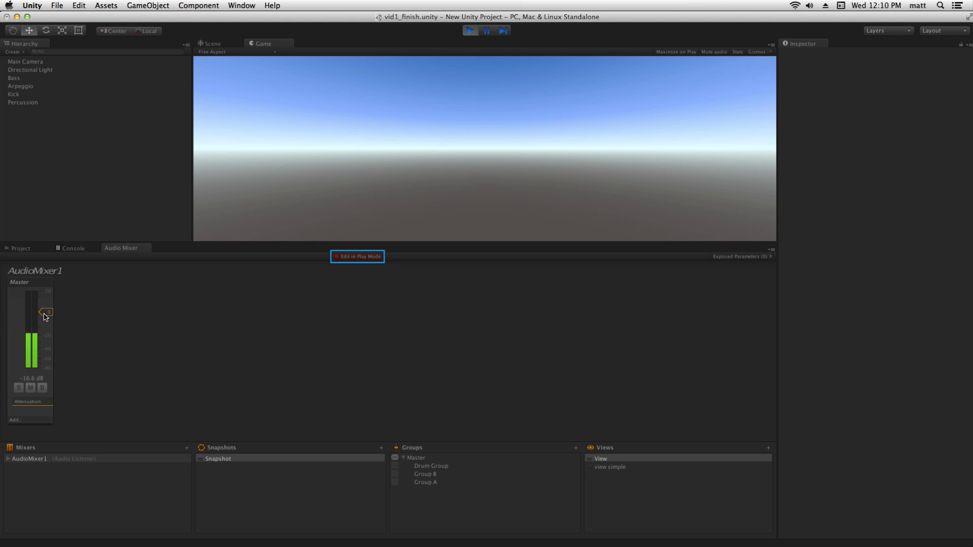
{"action": "left_click_drag", "start_coordinate": [45, 312], "coordinate": [47, 332]}
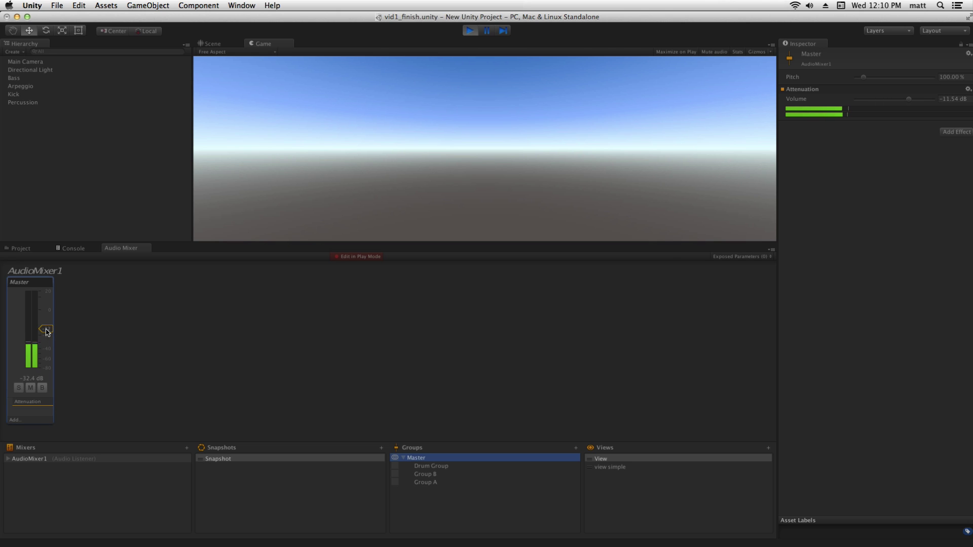
{"action": "left_click", "coordinate": [470, 30]}
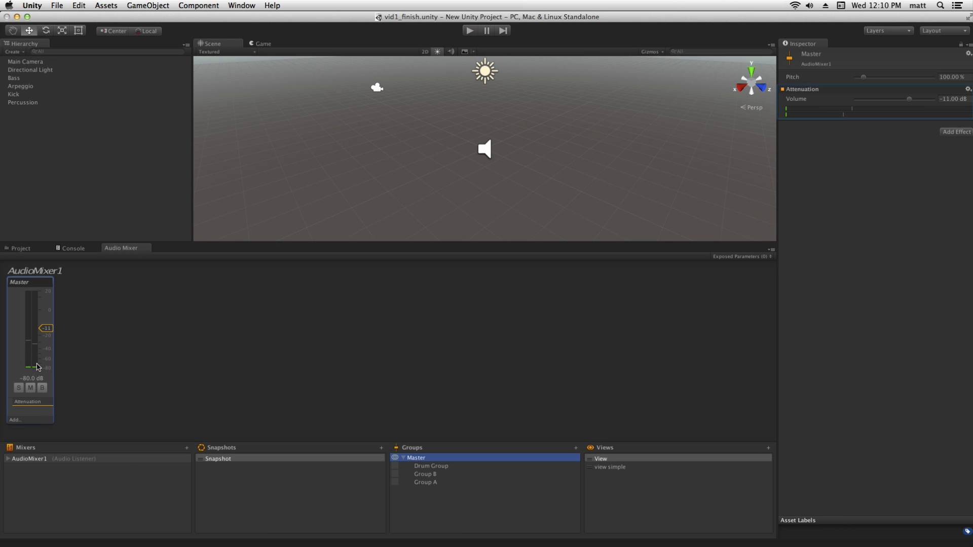
{"action": "mouse_move", "coordinate": [46, 328]}
{"action": "left_mouse_down"}
{"action": "mouse_move", "coordinate": [47, 353]}
{"action": "mouse_move", "coordinate": [46, 329]}
{"action": "left_mouse_up"}
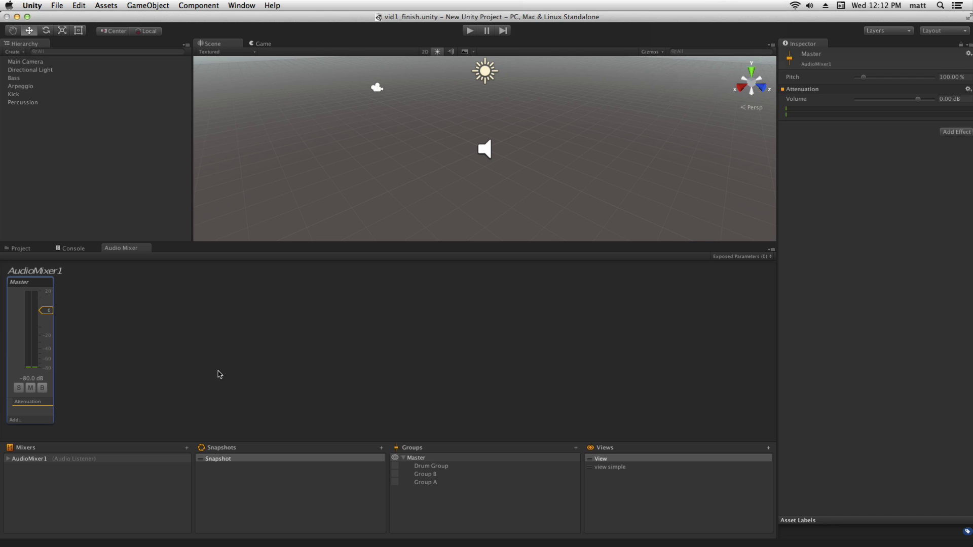
{"action": "left_click", "coordinate": [47, 423]}
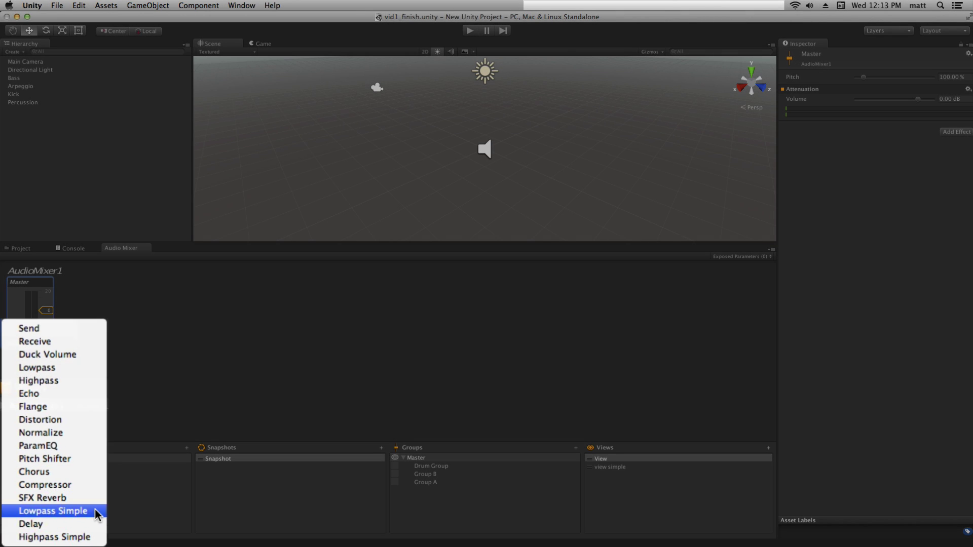
Add Lowpass Simple to Master and, while playing, sweep its cutoff frequency down to 10 Hz
{"action": "left_click", "coordinate": [96, 510]}
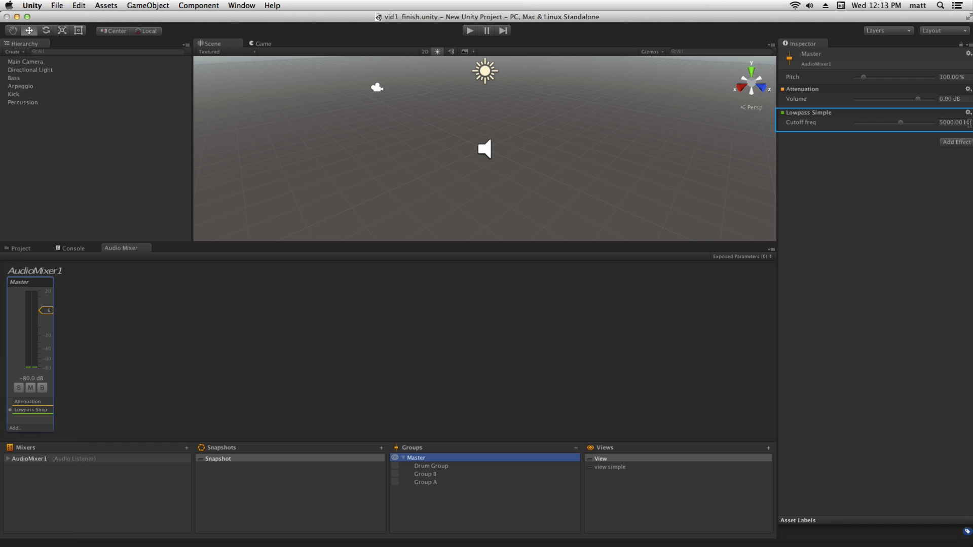
{"action": "left_click", "coordinate": [471, 31]}
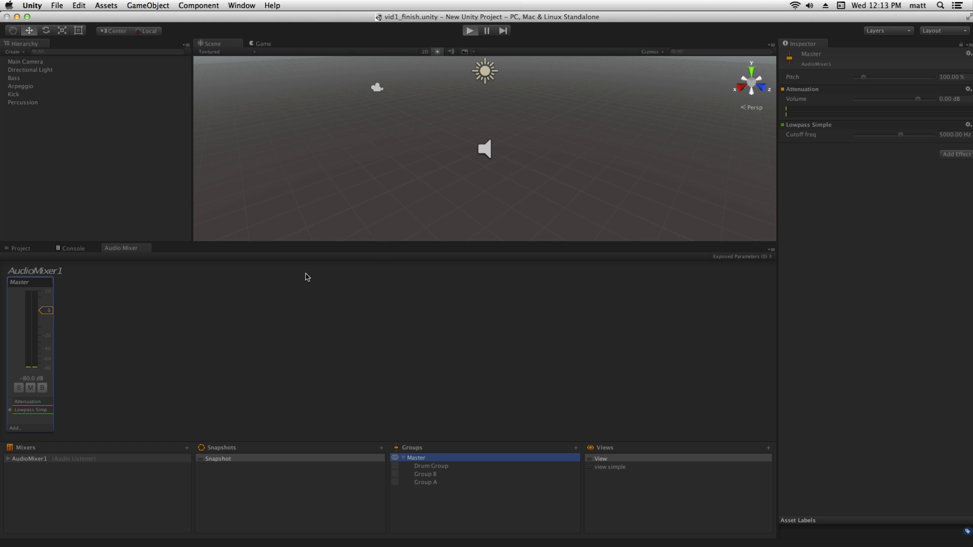
{"action": "left_click", "coordinate": [348, 256]}
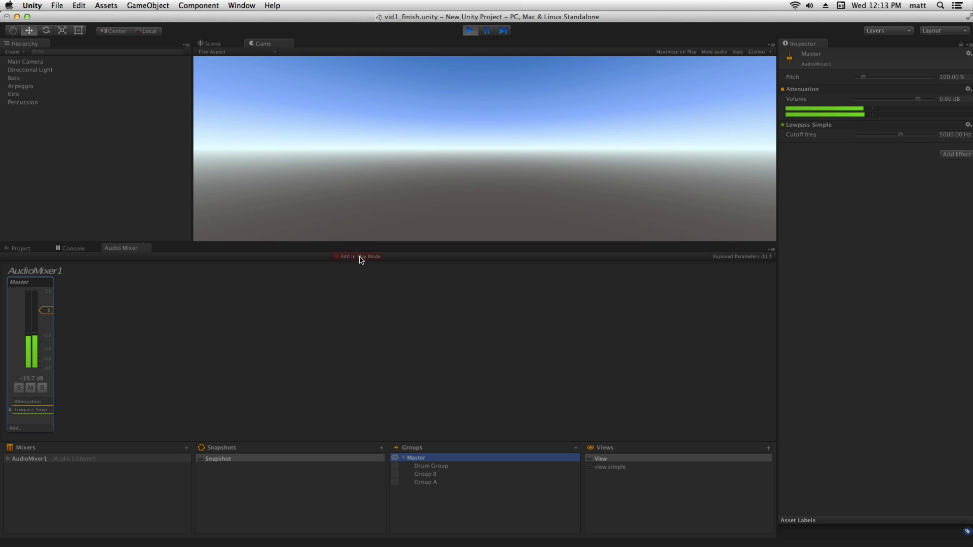
{"action": "left_click_drag", "start_coordinate": [895, 135], "coordinate": [858, 148]}
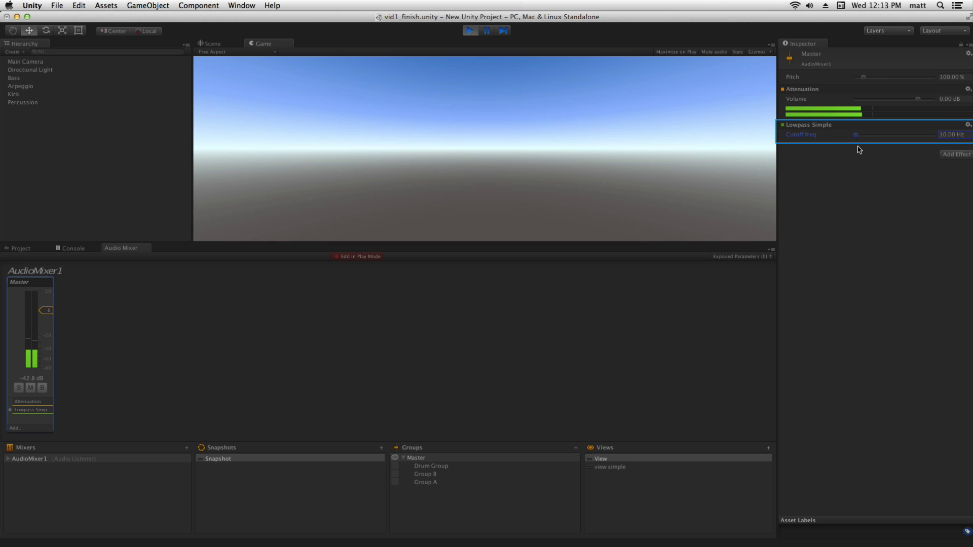
{"action": "left_click", "coordinate": [469, 30]}
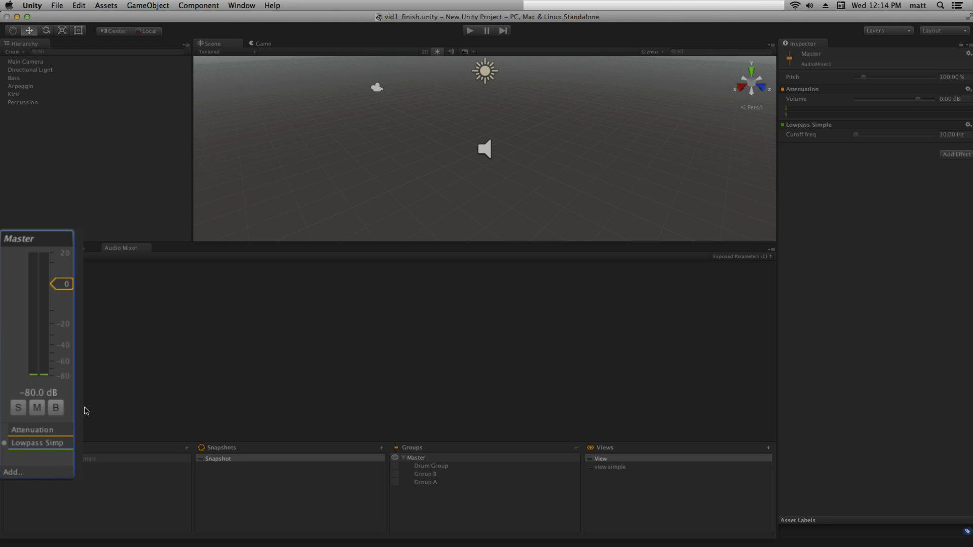
{"action": "left_click", "coordinate": [57, 473]}
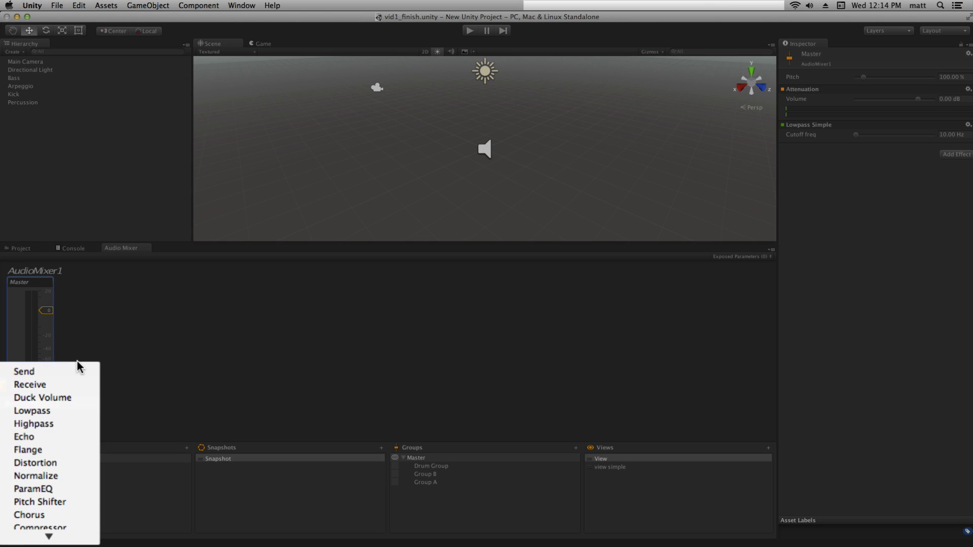
Add Distortion (level 0.50) to Master and raise the Lowpass Simple cutoff to 2970 Hz during play
{"action": "left_click", "coordinate": [60, 462]}
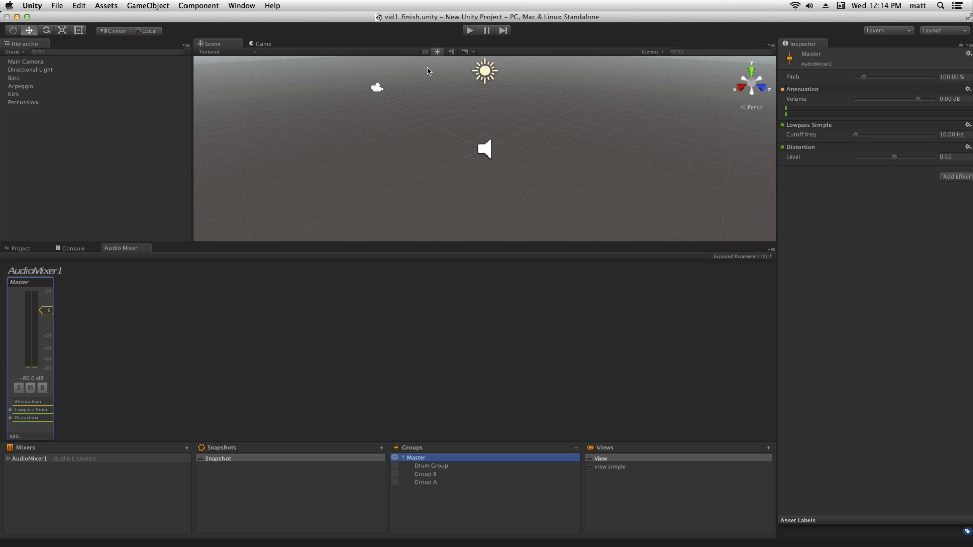
{"action": "left_click", "coordinate": [470, 31]}
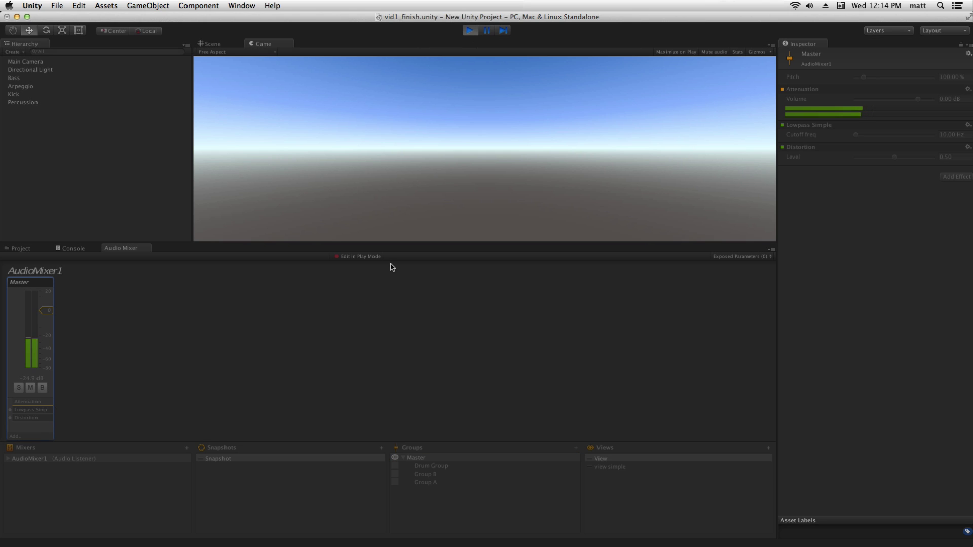
{"action": "left_click", "coordinate": [360, 256]}
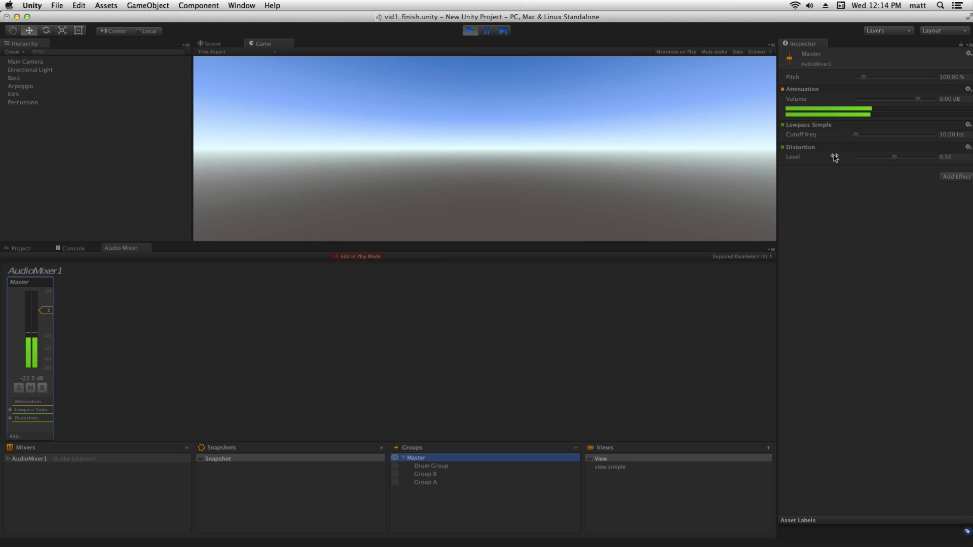
{"action": "left_click_drag", "start_coordinate": [857, 135], "coordinate": [894, 137]}
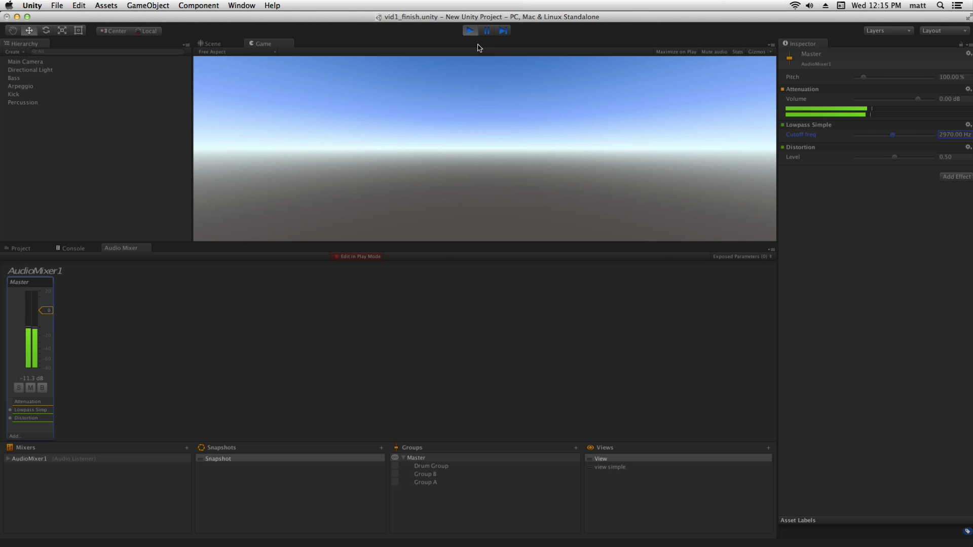
{"action": "left_click", "coordinate": [466, 31]}
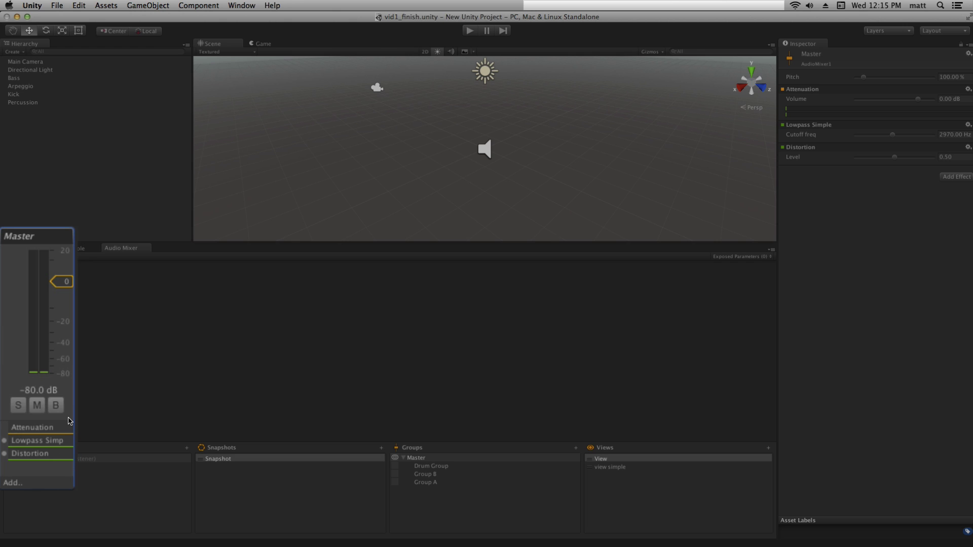
Reorder Lowpass Simple below Distortion and, while playing, drop its cutoff to 93 Hz
{"action": "left_click_drag", "start_coordinate": [61, 446], "coordinate": [61, 461]}
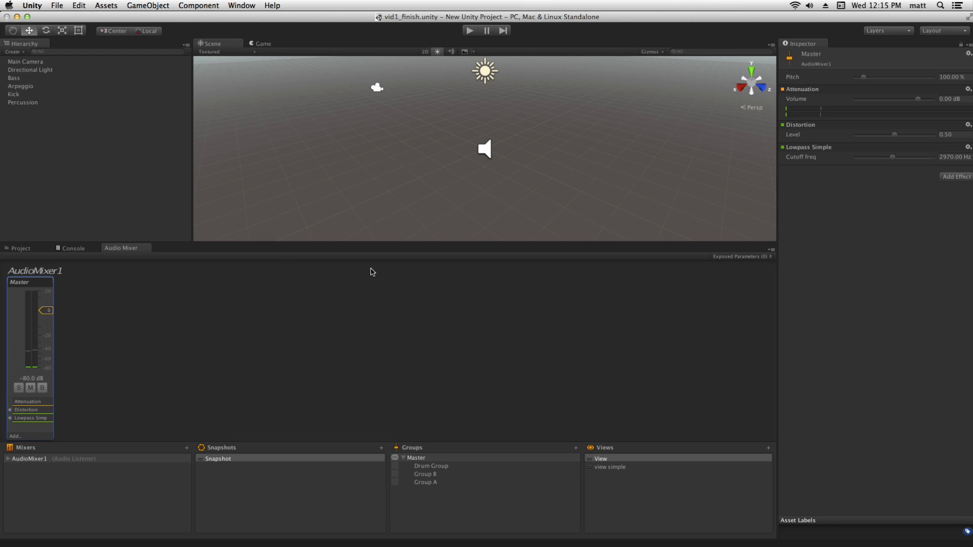
{"action": "left_click", "coordinate": [476, 32]}
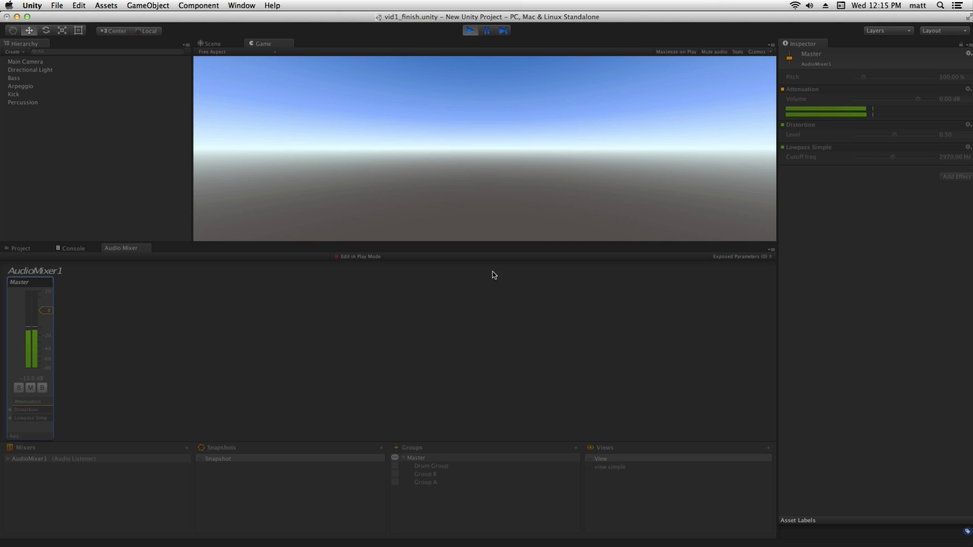
{"action": "left_click", "coordinate": [358, 256]}
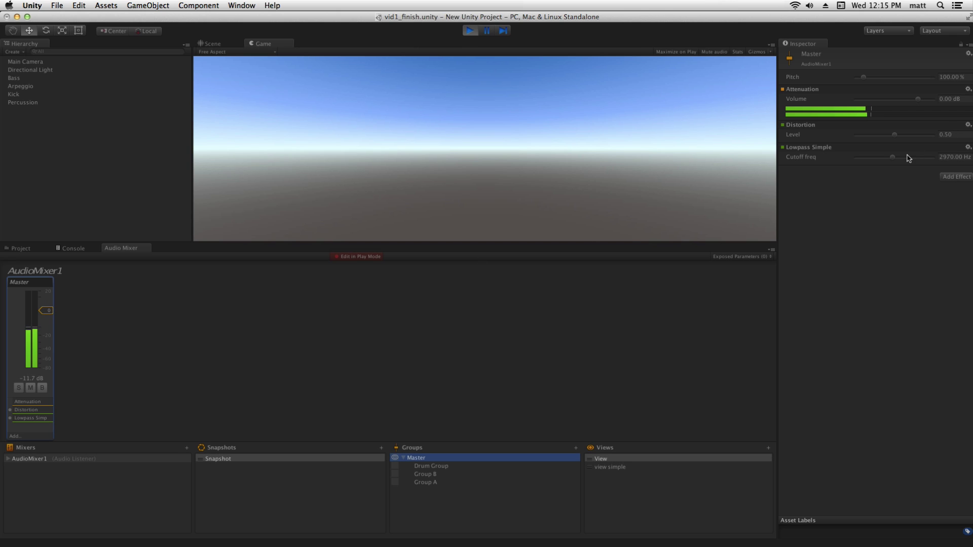
{"action": "left_click_drag", "start_coordinate": [894, 158], "coordinate": [863, 162]}
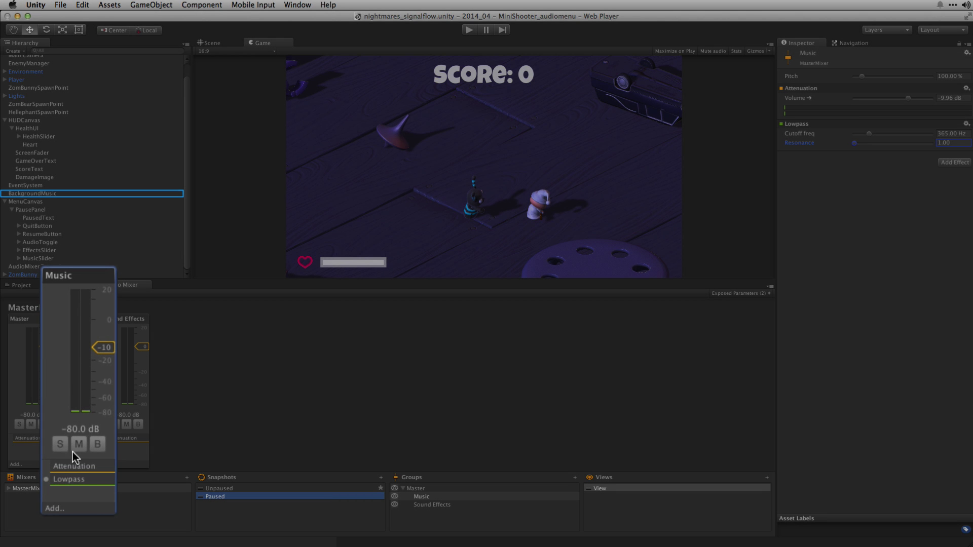
Compare the Music Lowpass cutoff across snapshots: 22000 Hz in Unpaused, 365 Hz in Paused
{"action": "left_click", "coordinate": [75, 480]}
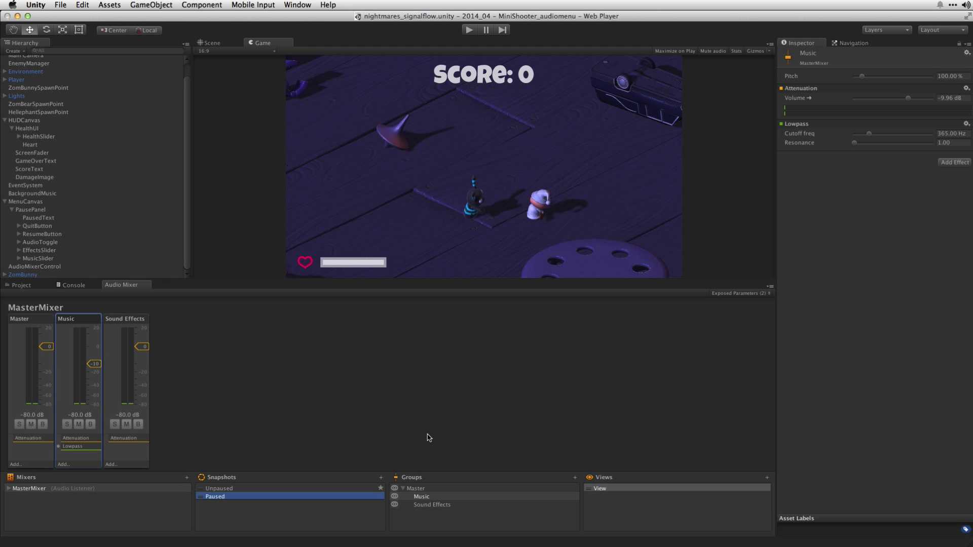
{"action": "left_click", "coordinate": [237, 488]}
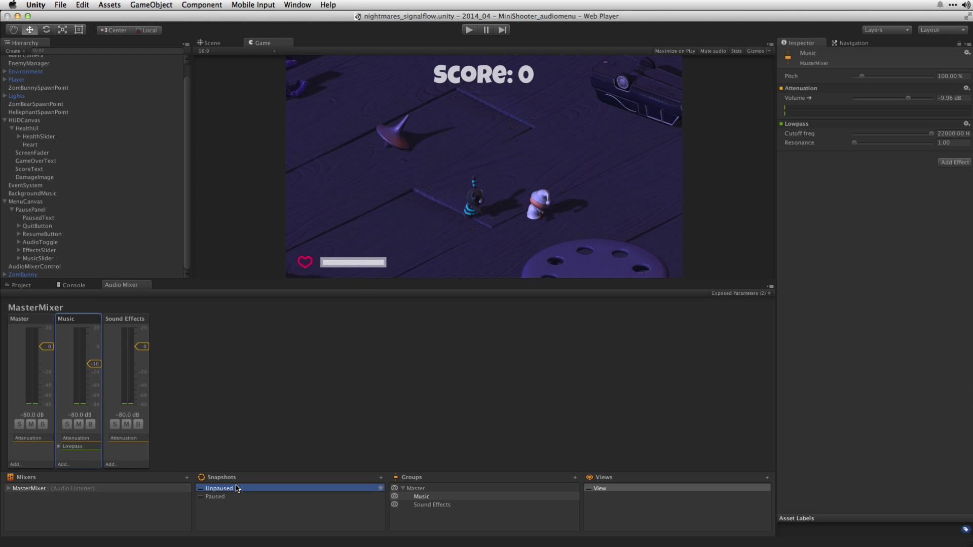
{"action": "left_click", "coordinate": [237, 496]}
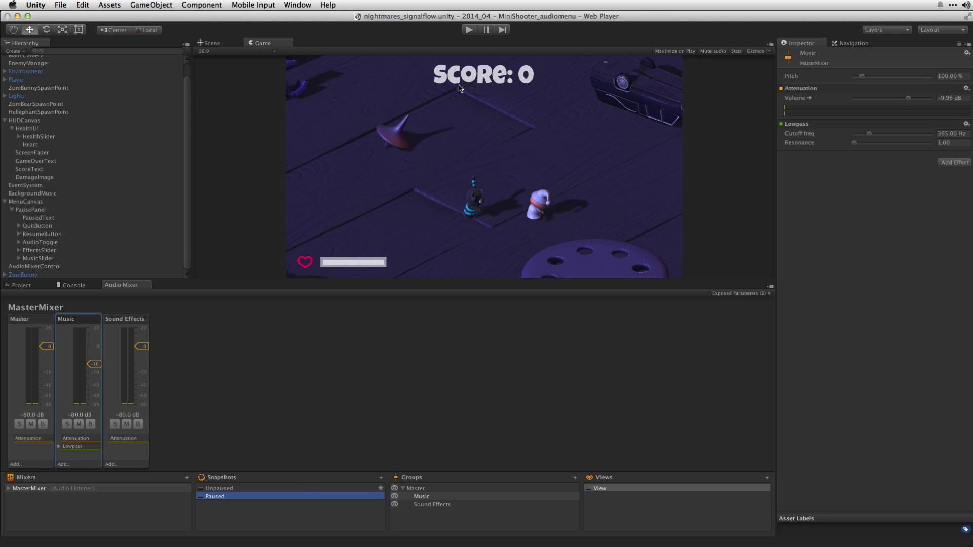
Play Nightmares, pause and resume with Escape to hear the music muffle, then stop
{"action": "left_click", "coordinate": [470, 30]}
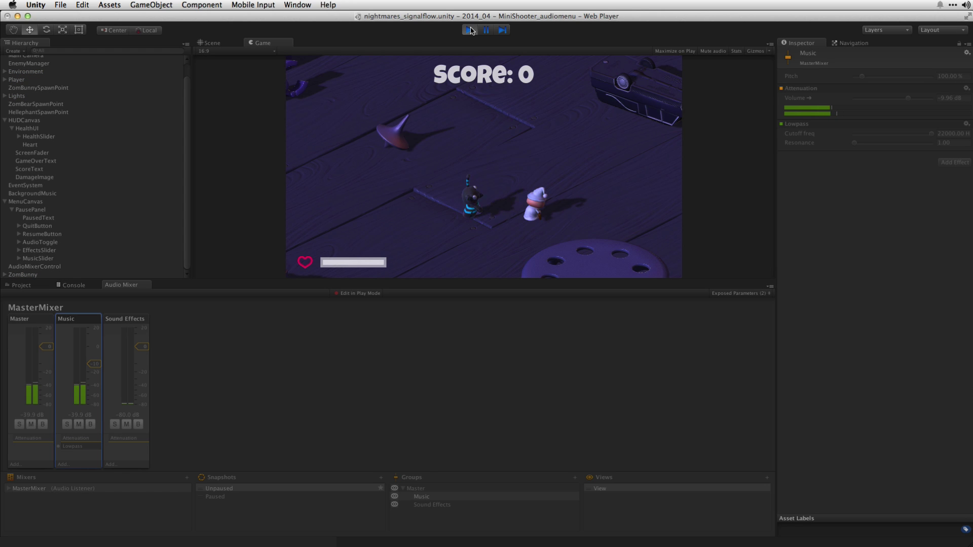
{"action": "key", "text": "Escape"}
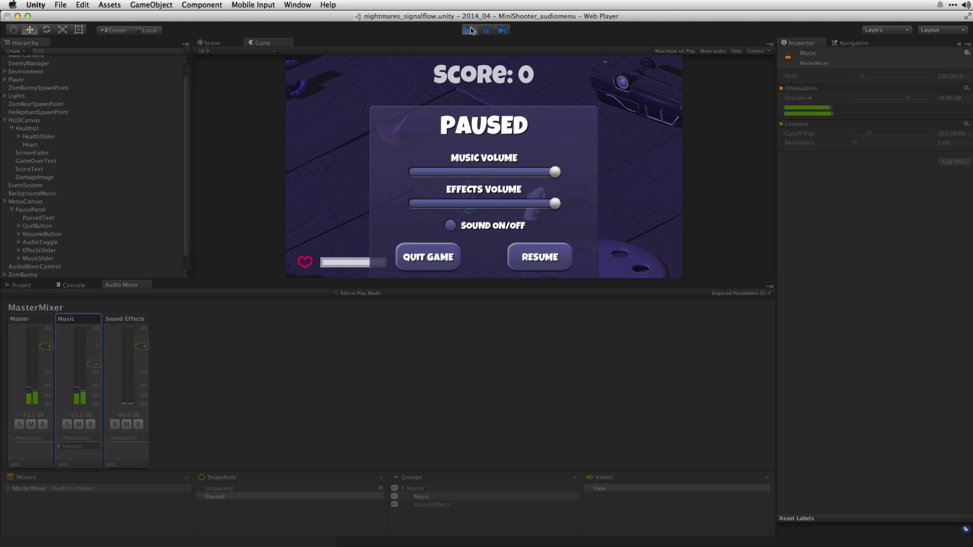
{"action": "key", "text": "Escape"}
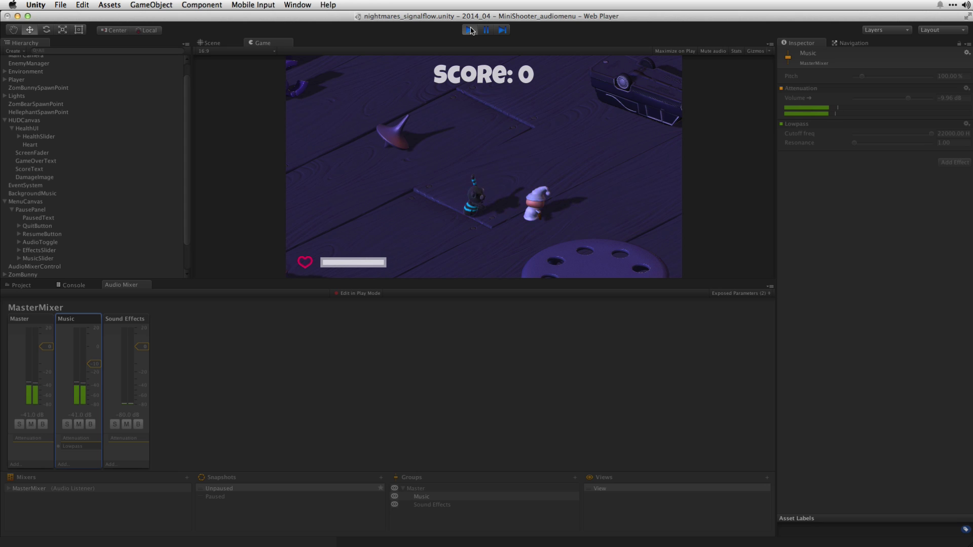
{"action": "left_click", "coordinate": [471, 31]}
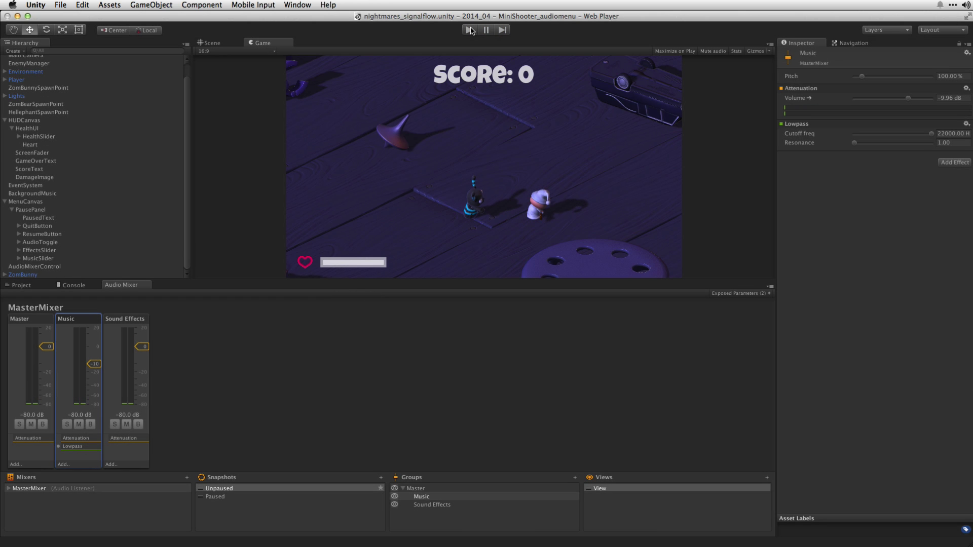